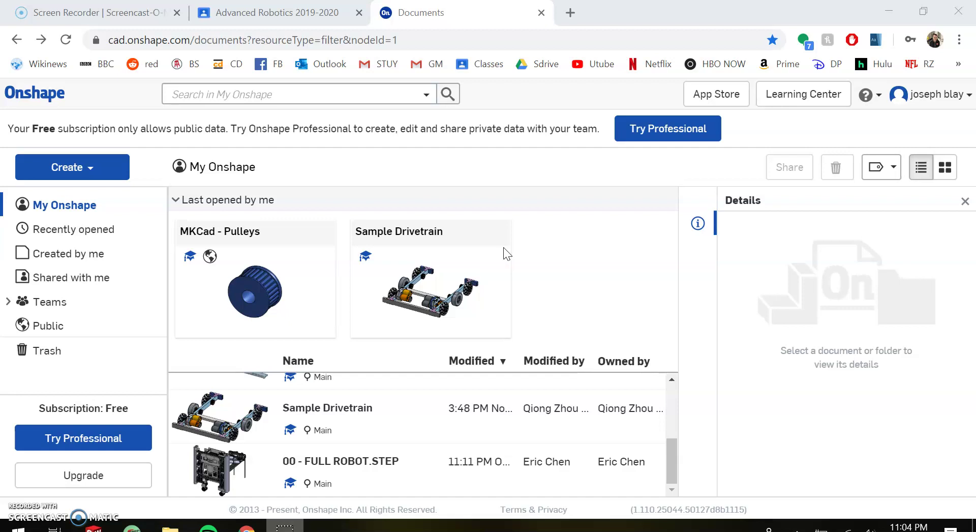
left_click(585, 216)
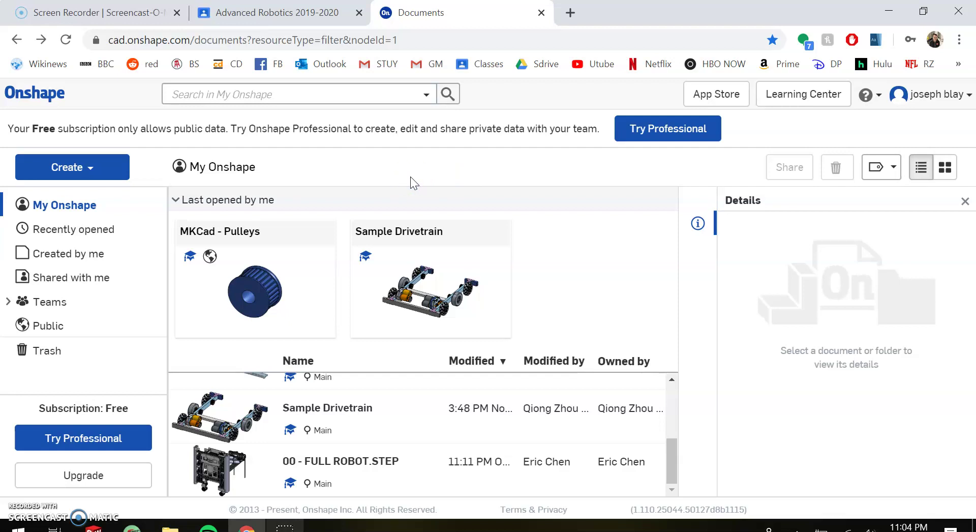
left_click(386, 168)
left_click(175, 199)
left_click(176, 199)
Step: Create a new public document named "Lesson 1"
left_click(115, 172)
left_click(108, 193)
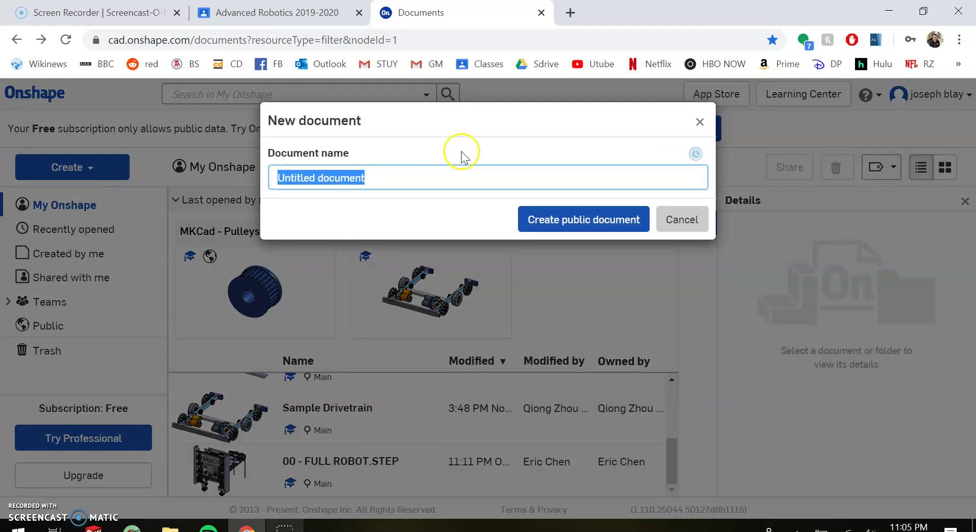
type("Lesson 1")
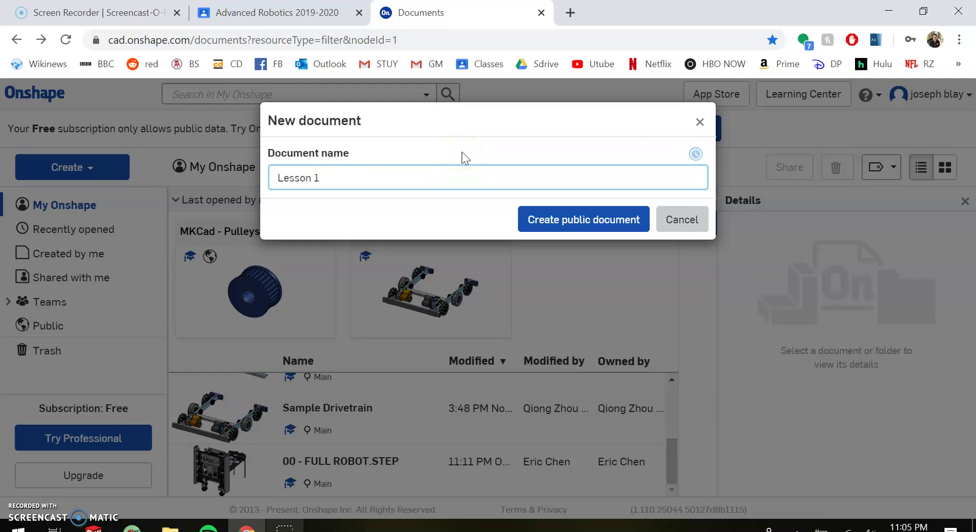
left_click(547, 222)
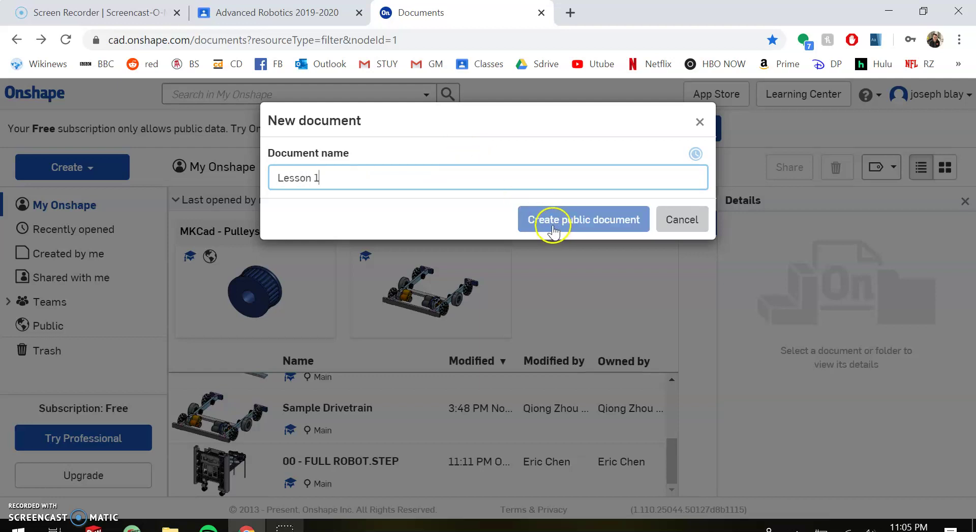
left_click(592, 223)
left_click(586, 226)
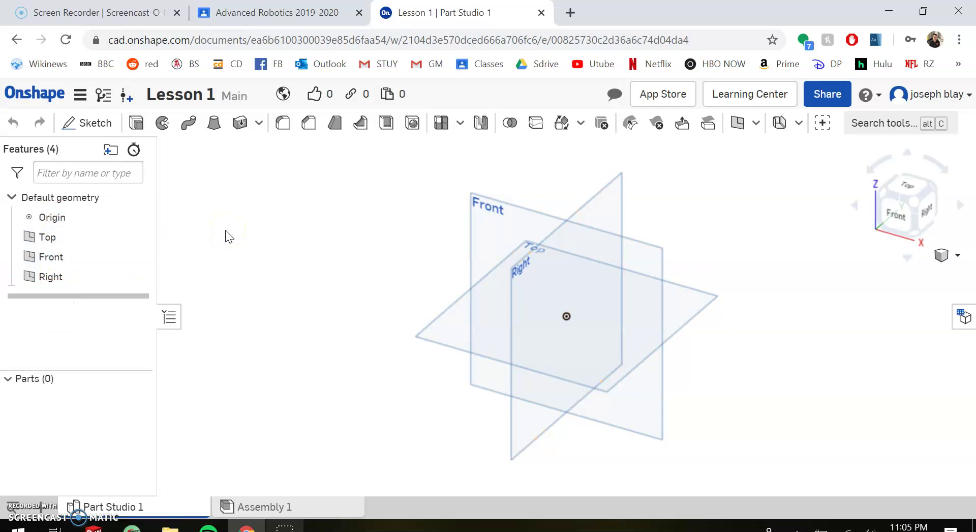
Step: Start a sketch on the Top plane and draw a corner rectangle with its first corner at the origin
left_click(93, 126)
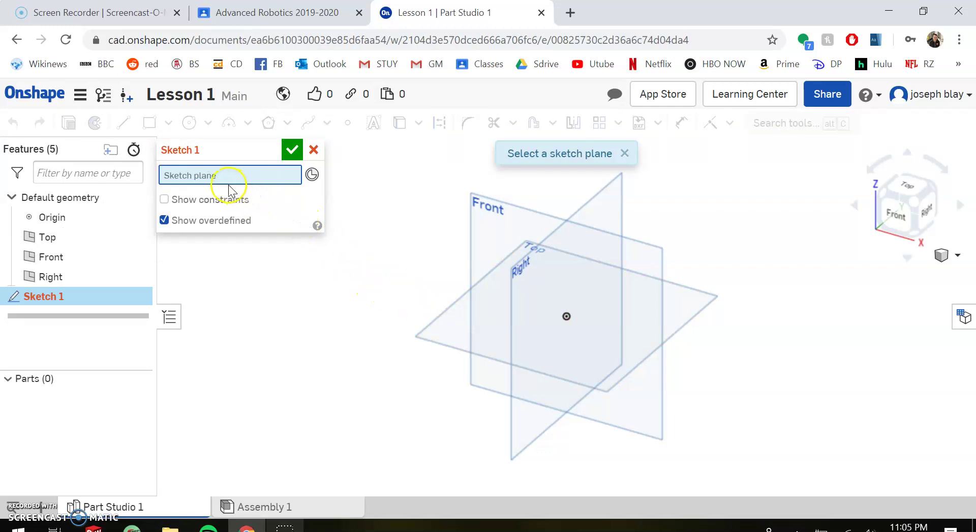
left_click(456, 305)
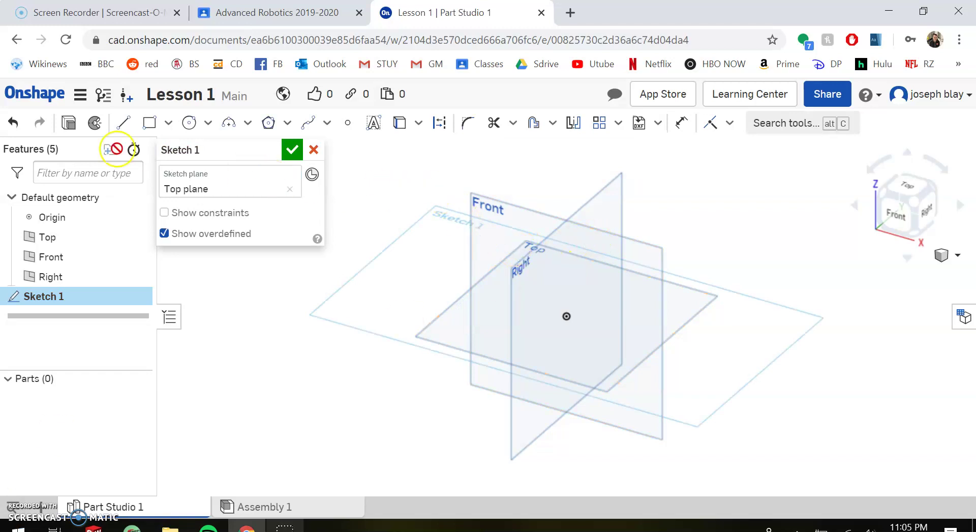
left_click(147, 128)
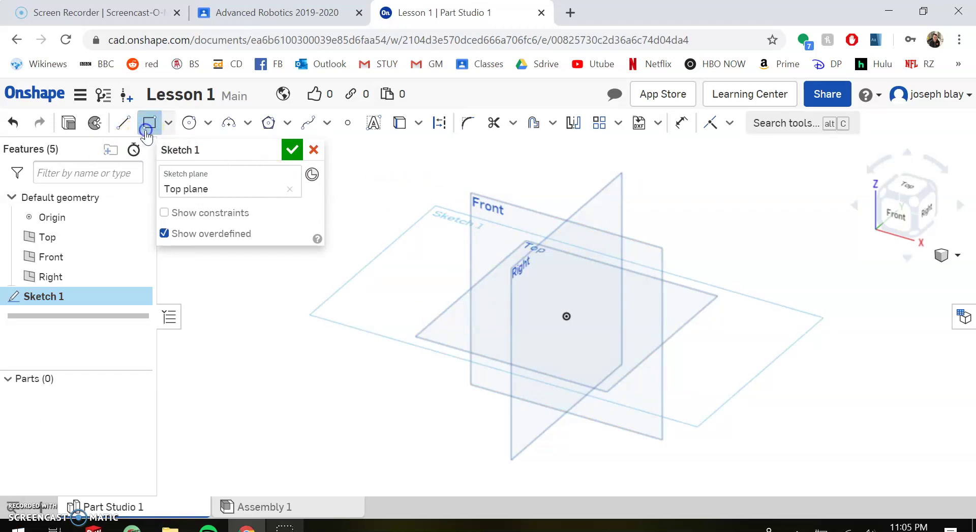
left_click(563, 316)
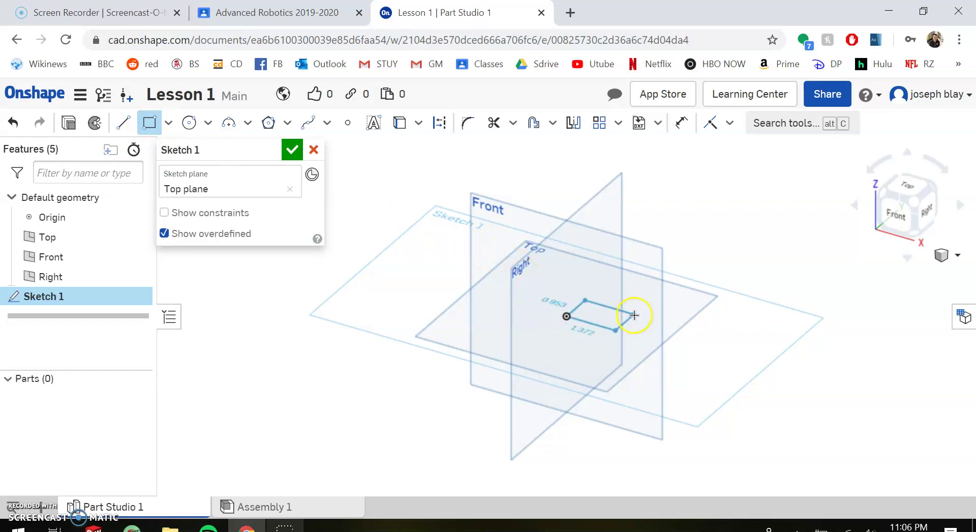
left_click(774, 286)
left_click(192, 123)
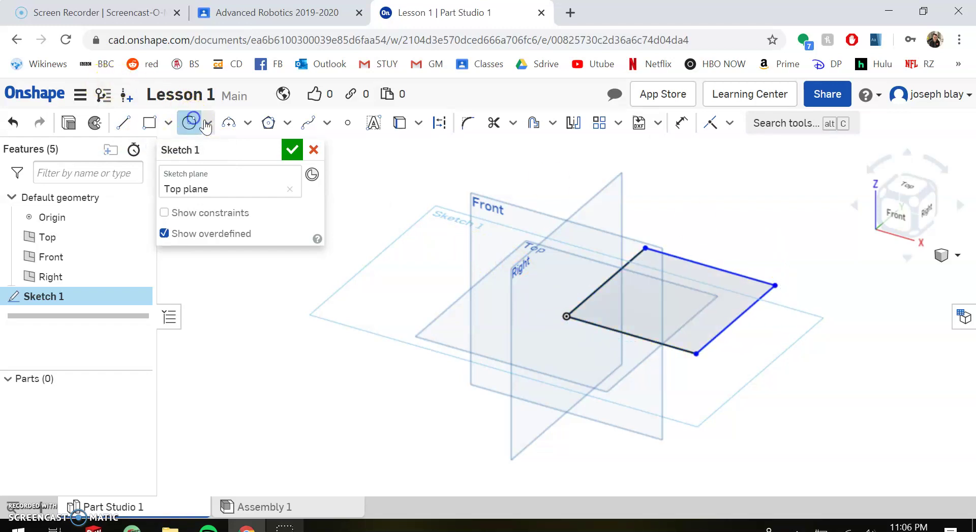
key("Escape")
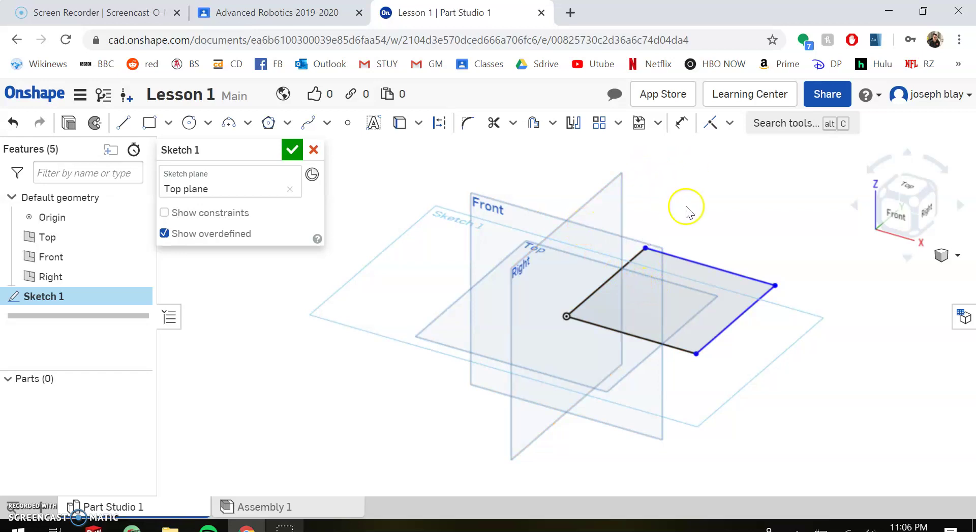
Step: View the sketch from the top and dimension the rectangle's vertical side to 2 in
middle_click_drag(686, 208, 599, 240)
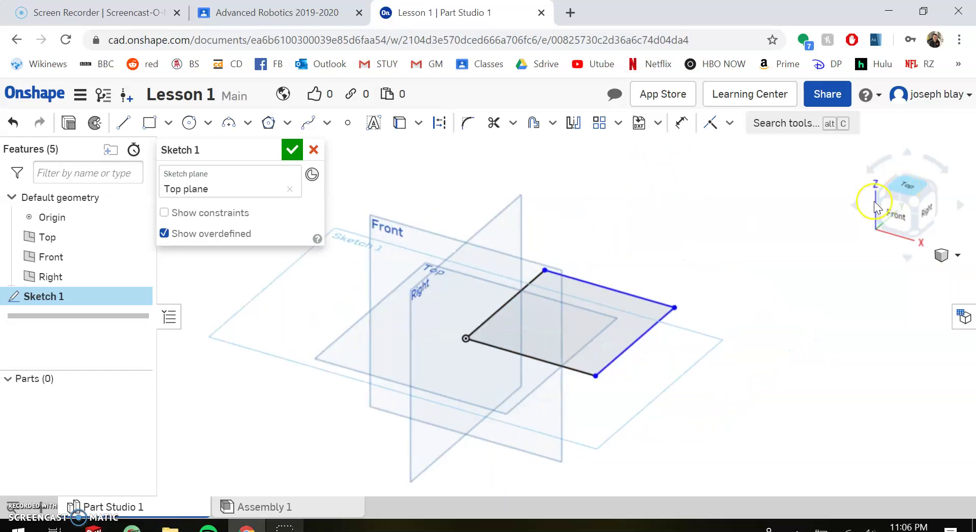
left_click(912, 190)
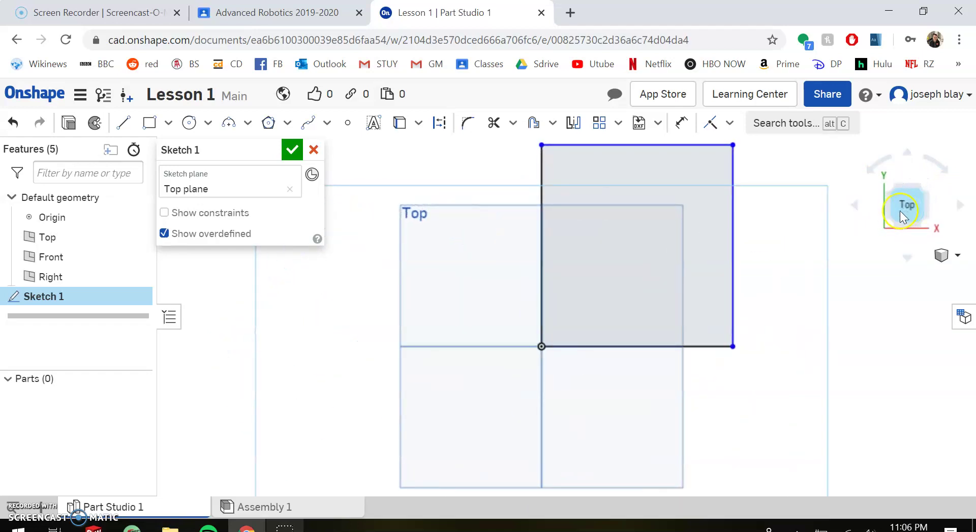
scroll(534, 386, "up", 3)
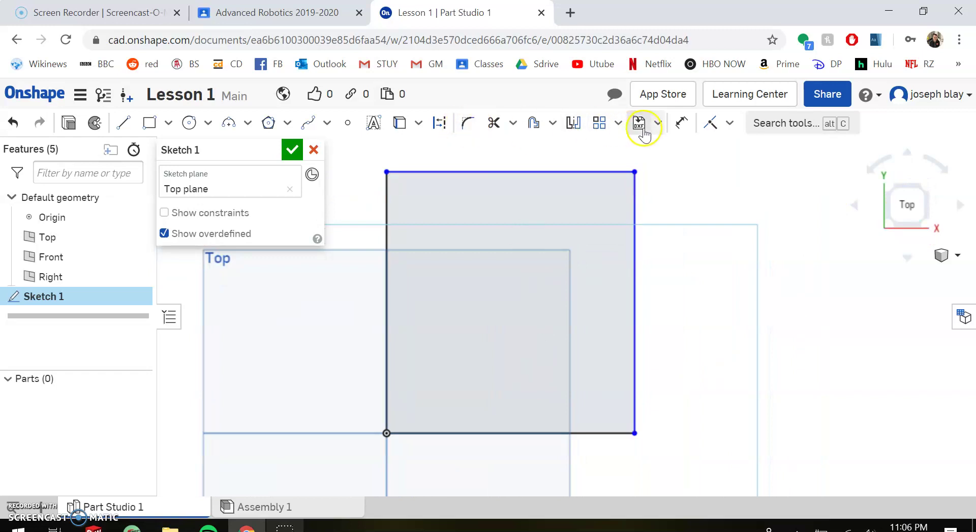
left_click(679, 126)
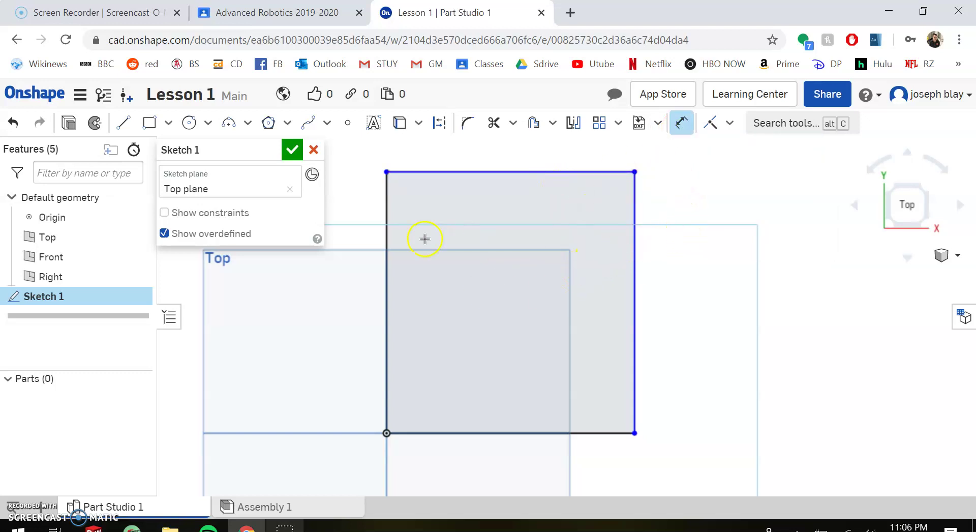
left_click(386, 243)
left_click(335, 290)
type("2")
key("Return")
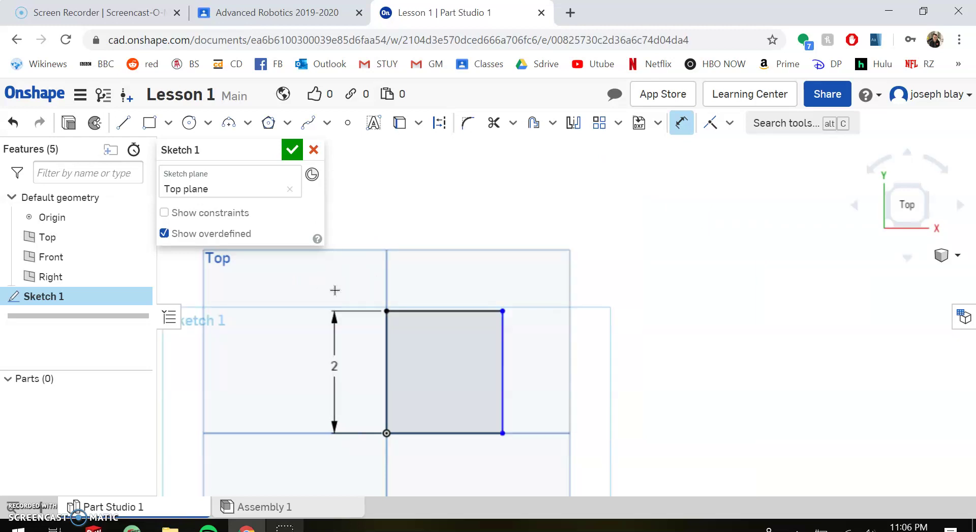
Step: Dimension the rectangle's upper horizontal edge to 2 in
left_click(426, 310)
left_click(437, 290)
key("BackSpace")
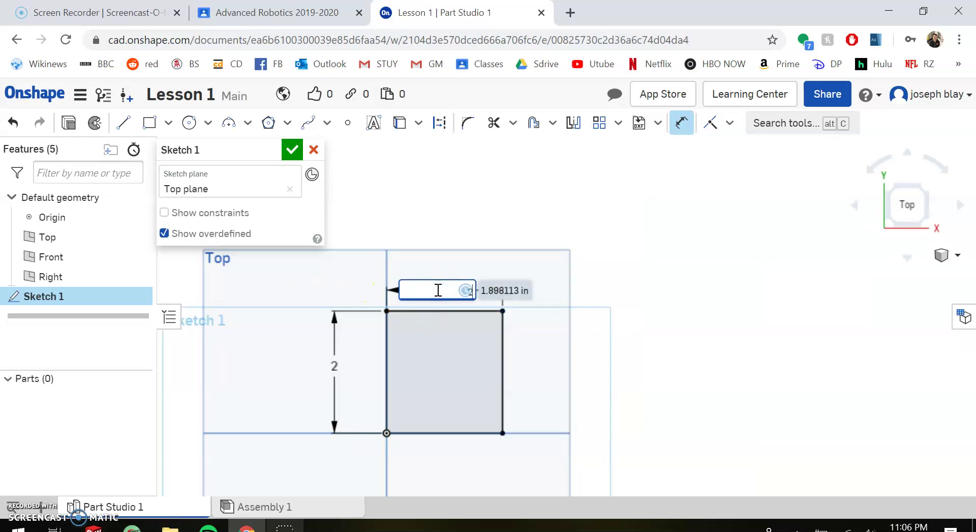
type("2")
key("Return")
Step: Draw a center point circle about 0.98 in in diameter at the middle of the square
left_click(198, 122)
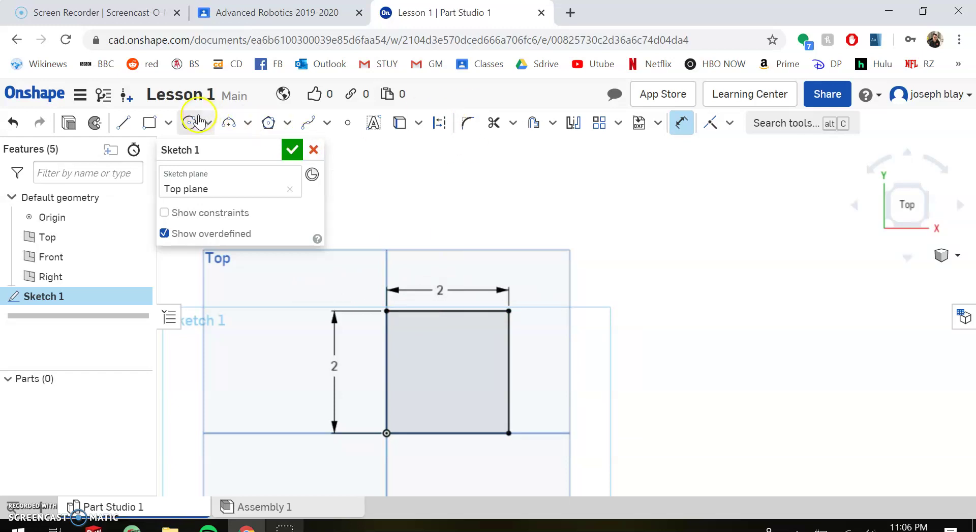
left_click(198, 122)
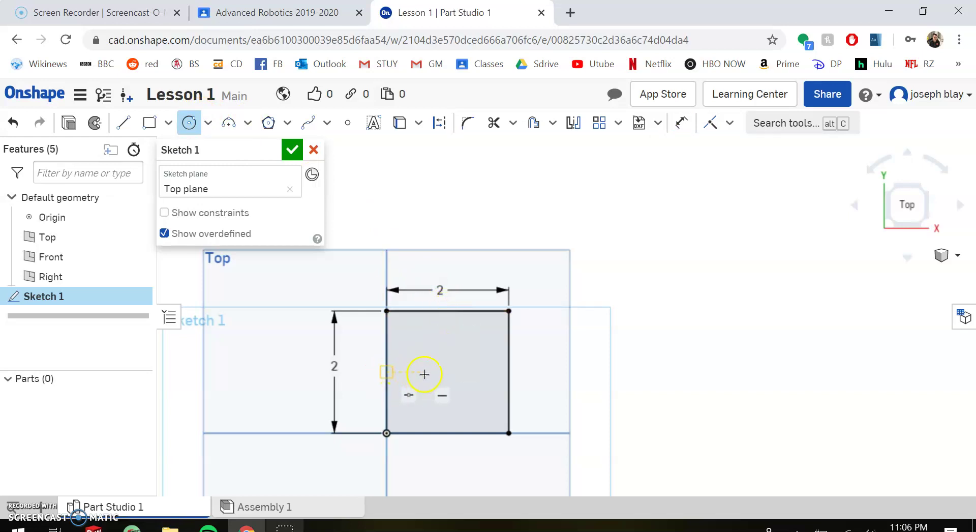
left_click(447, 373)
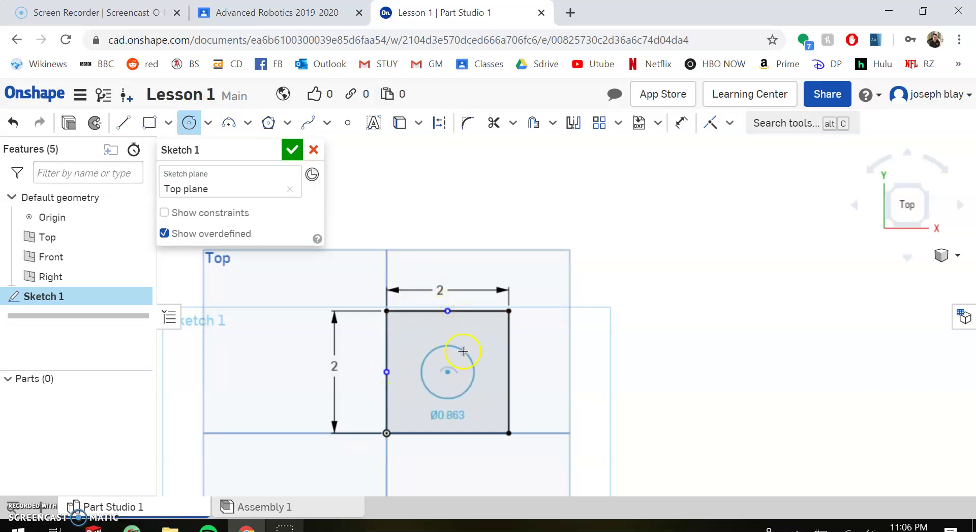
left_click(459, 346)
Step: Dimension the circle in the square to a diameter of 1 in
key("d")
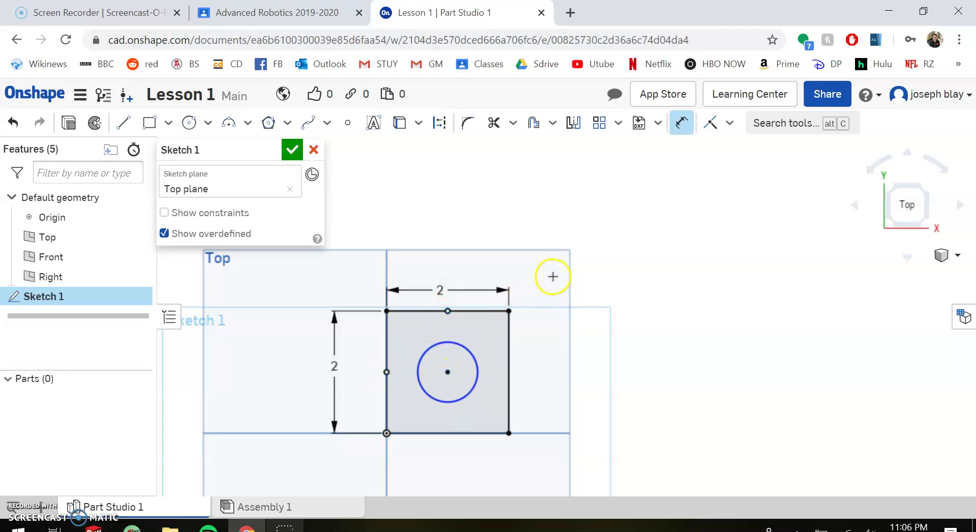
left_click(470, 348)
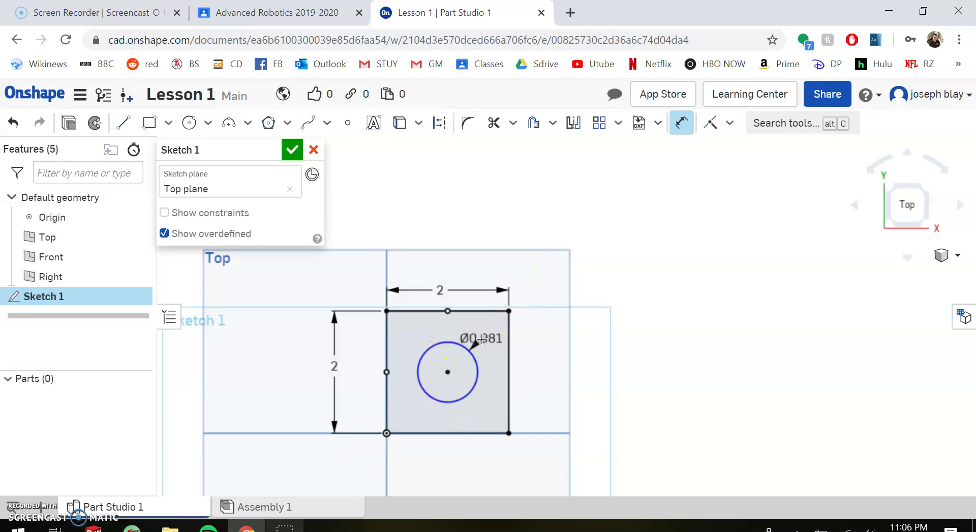
left_click(478, 340)
key("BackSpace")
type("1")
left_click(578, 328)
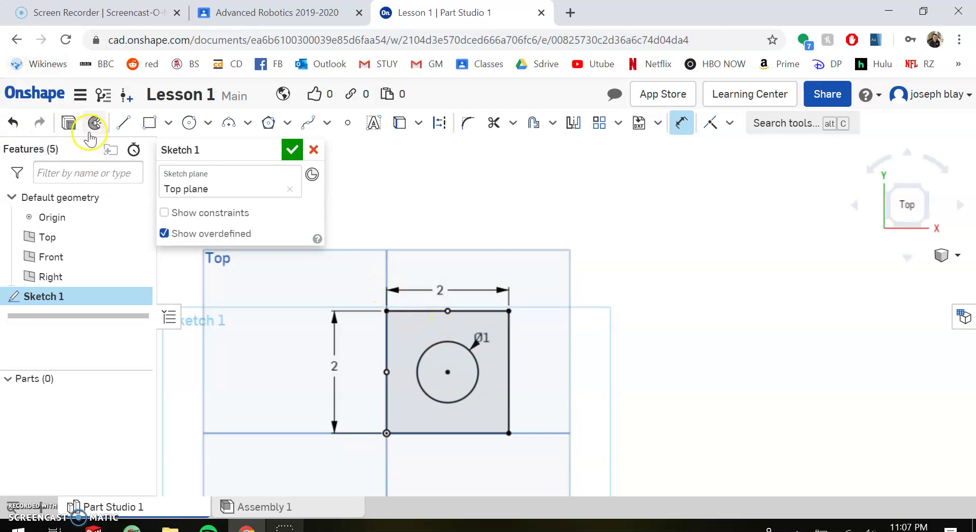
Step: Extrude the region between the square and the circle as a new solid with a blind depth of 2 in
left_click(73, 127)
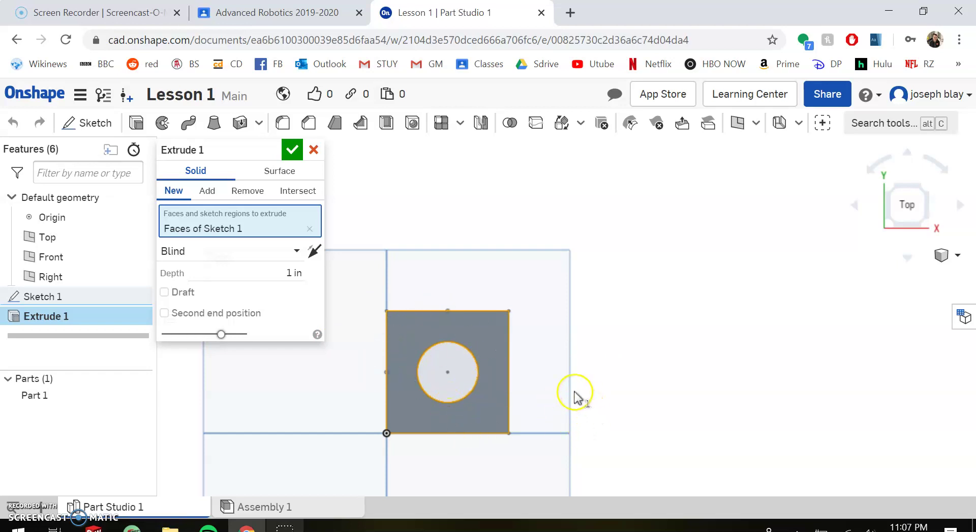
right_click_drag(558, 402, 408, 417)
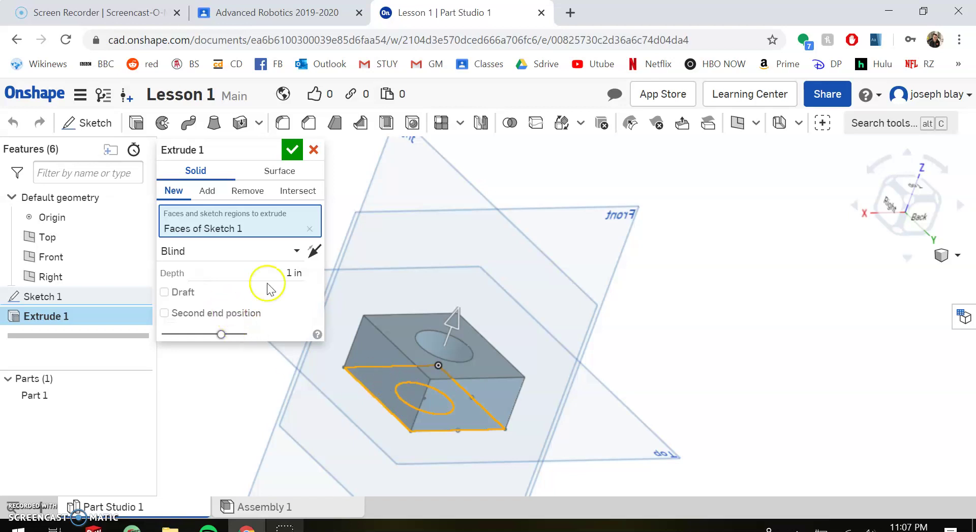
left_click(293, 273)
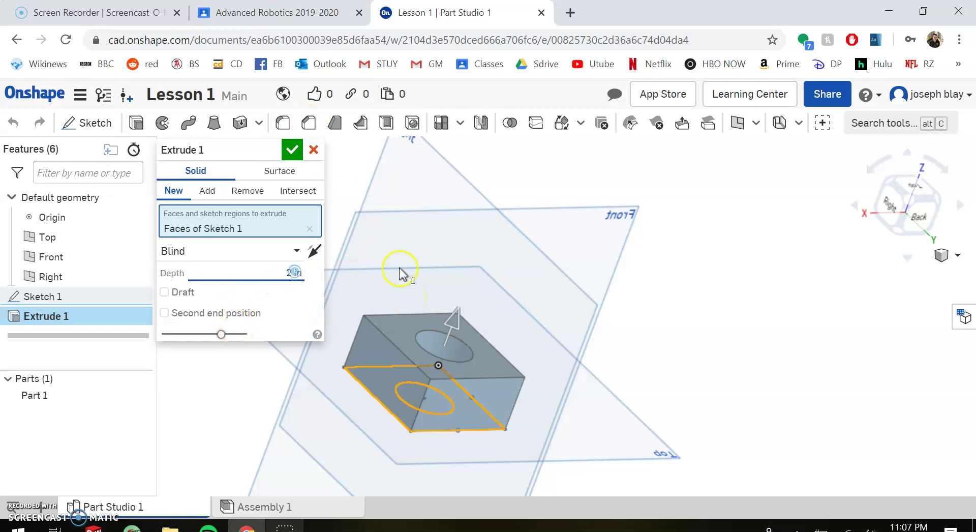
left_click(302, 151)
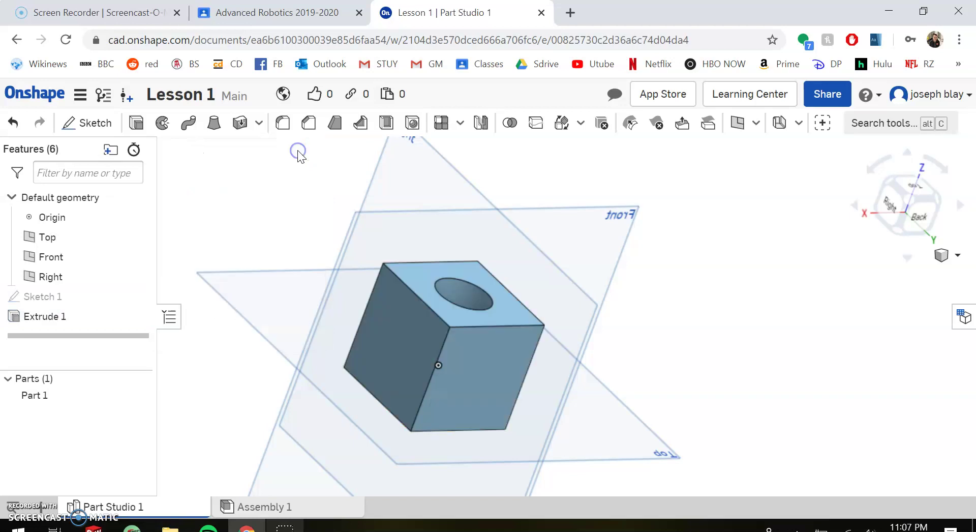
Step: Start a second sketch on the cube's outer side face that is parallel to the Right plane
right_click_drag(669, 333, 332, 452)
right_click_drag(460, 384, 453, 383)
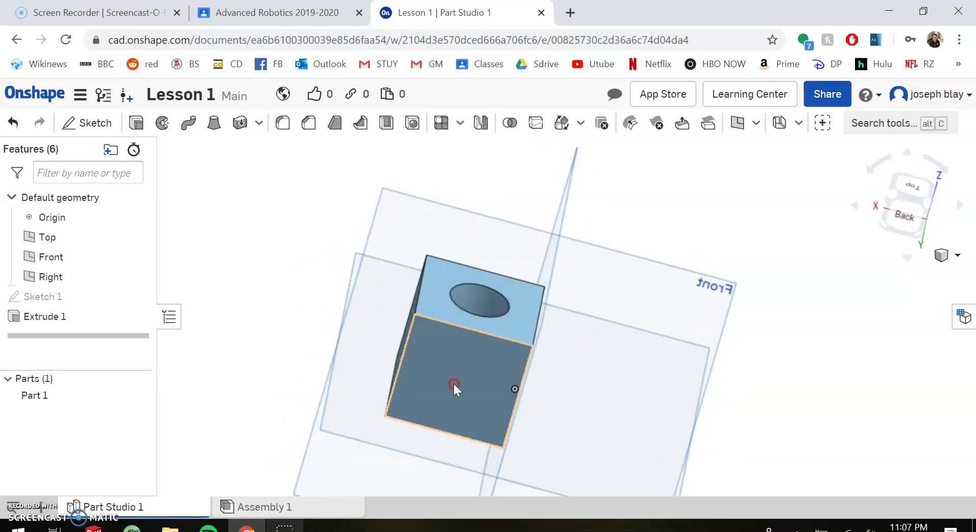
left_click(475, 355)
mouse_move(473, 303)
right_mouse_down()
mouse_move(500, 306)
mouse_move(485, 300)
right_mouse_up()
left_click(492, 298)
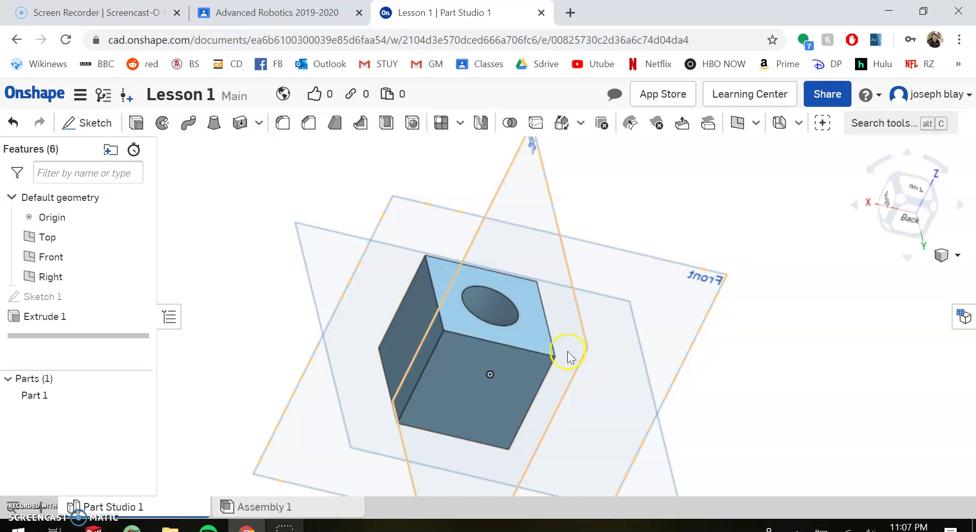
left_click(101, 132)
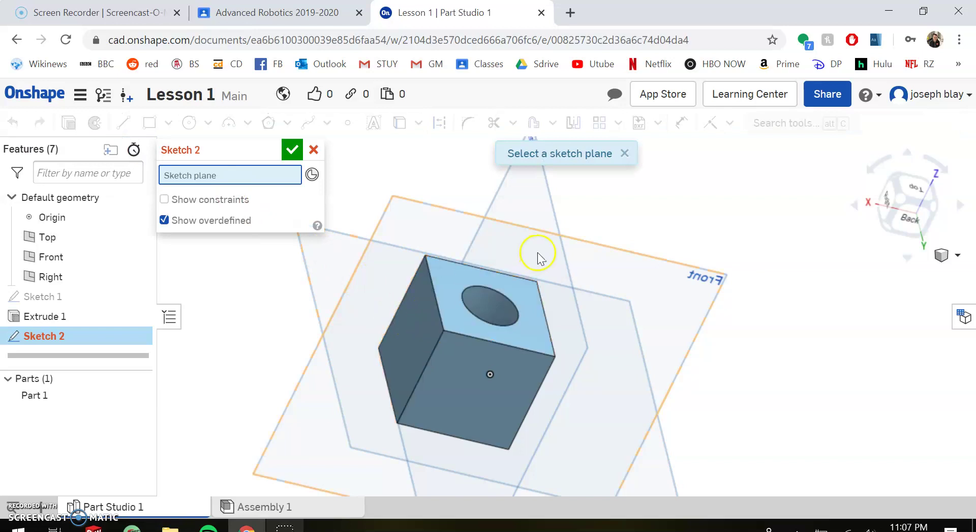
left_click(422, 342)
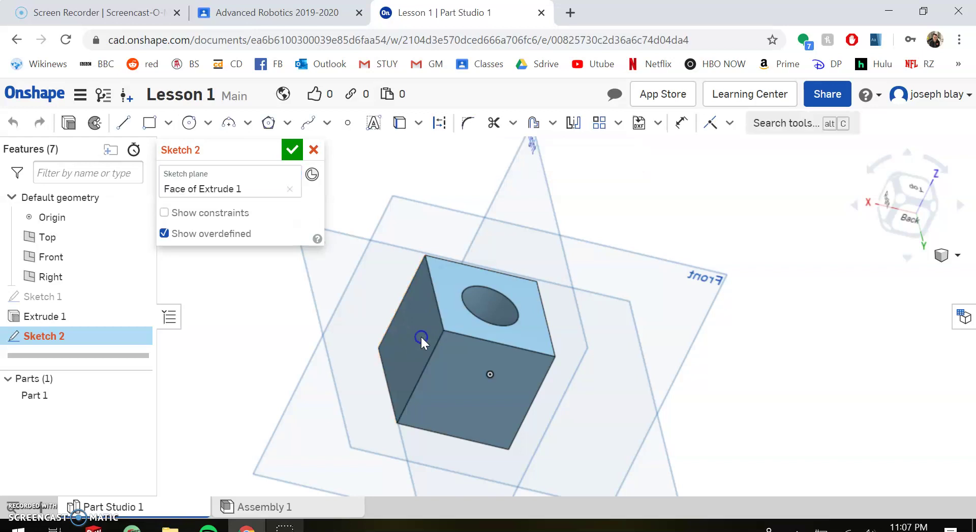
Step: View the cube from the right and draw a center point circle at the middle of the sketched face
left_click(190, 123)
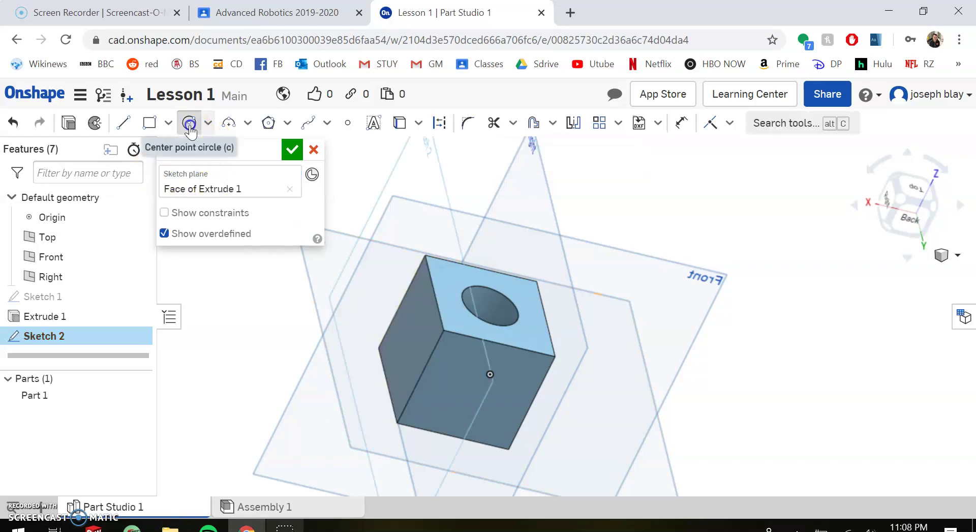
left_click(889, 199)
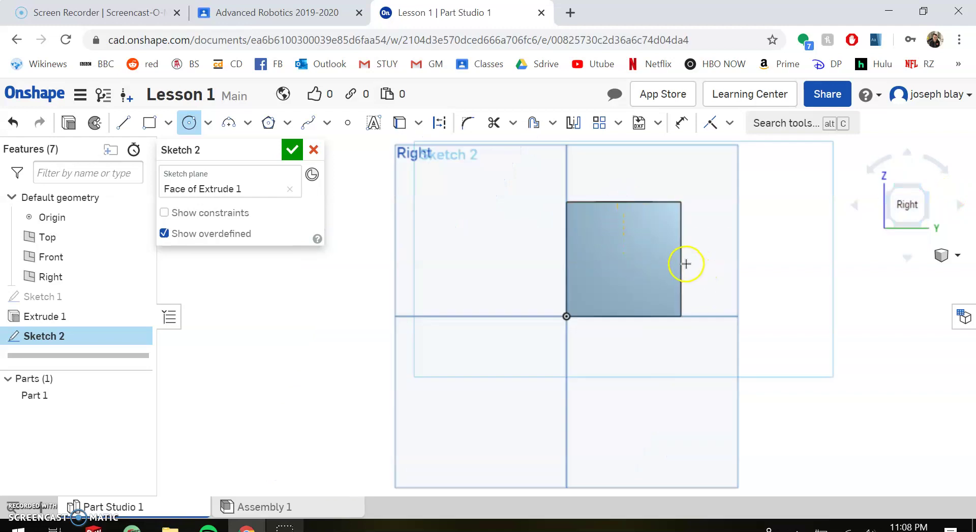
left_click(623, 255)
left_click(642, 248)
Step: Dimension the circle on the right face to a diameter of 1 in
key("d")
left_click(644, 244)
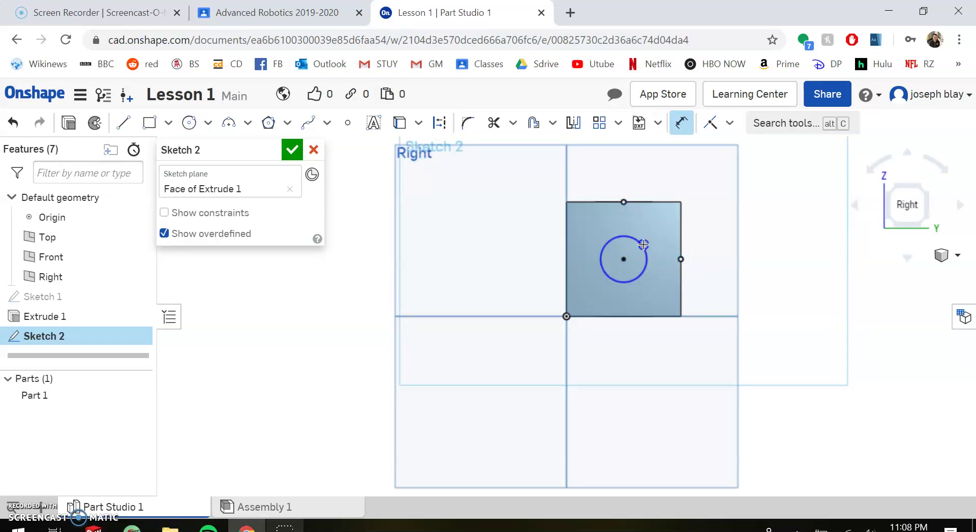
left_click(656, 233)
type("1")
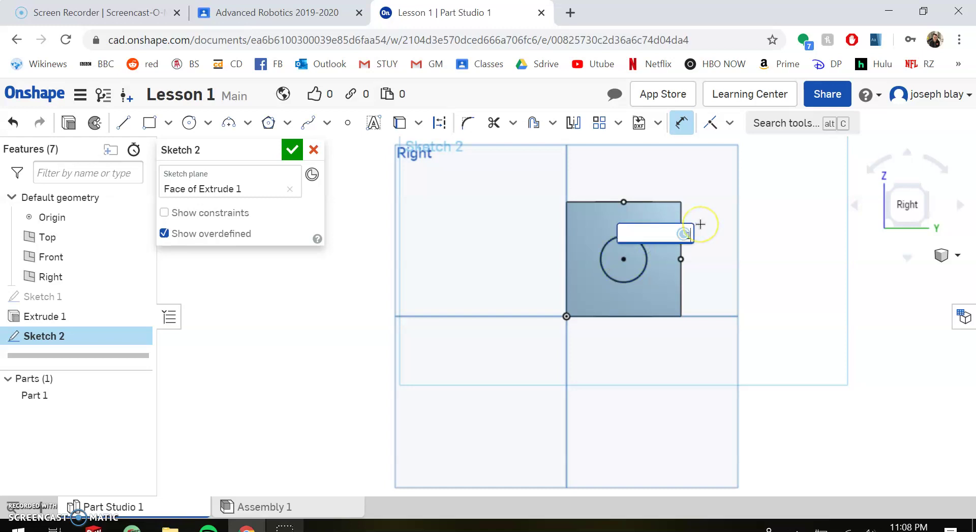
key("Return")
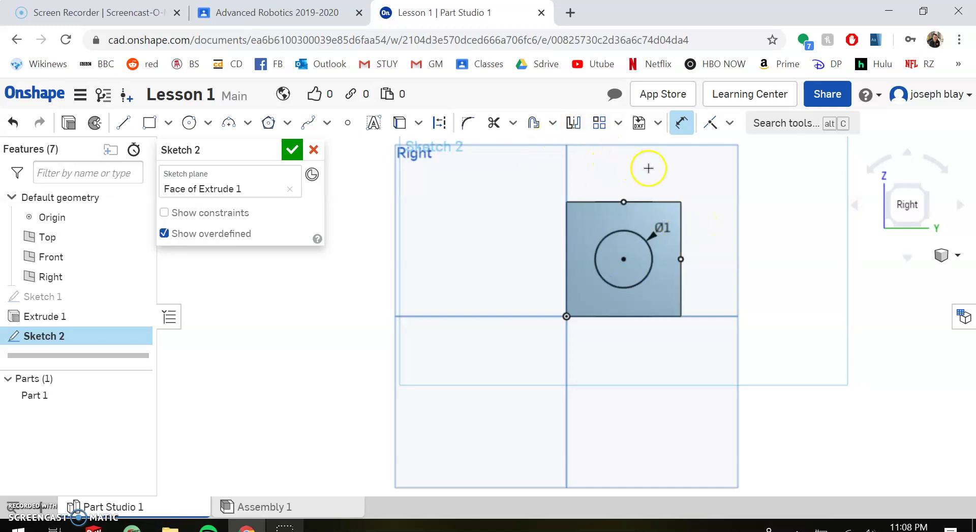
Step: Extrude only the circle's inner region from Sketch 2 as a Remove cut with the end type Through all
left_click(70, 122)
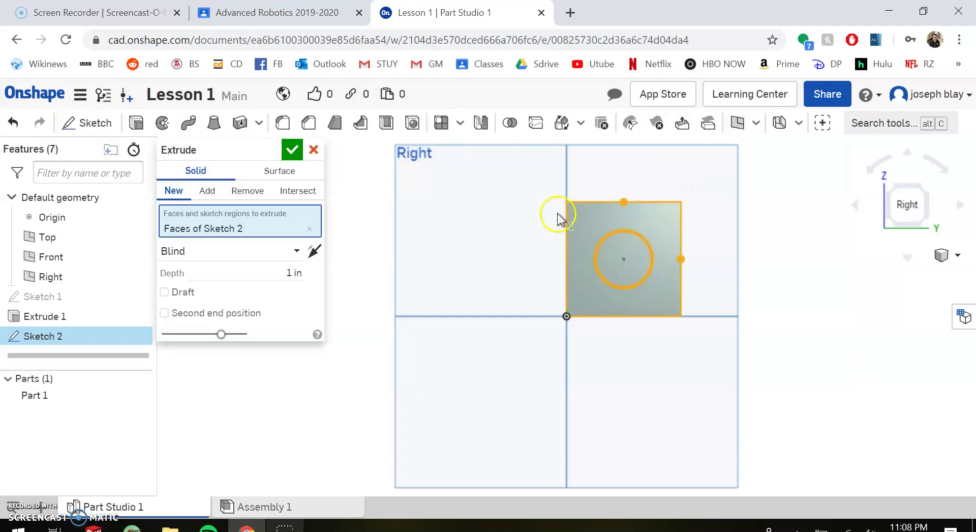
left_click(632, 247)
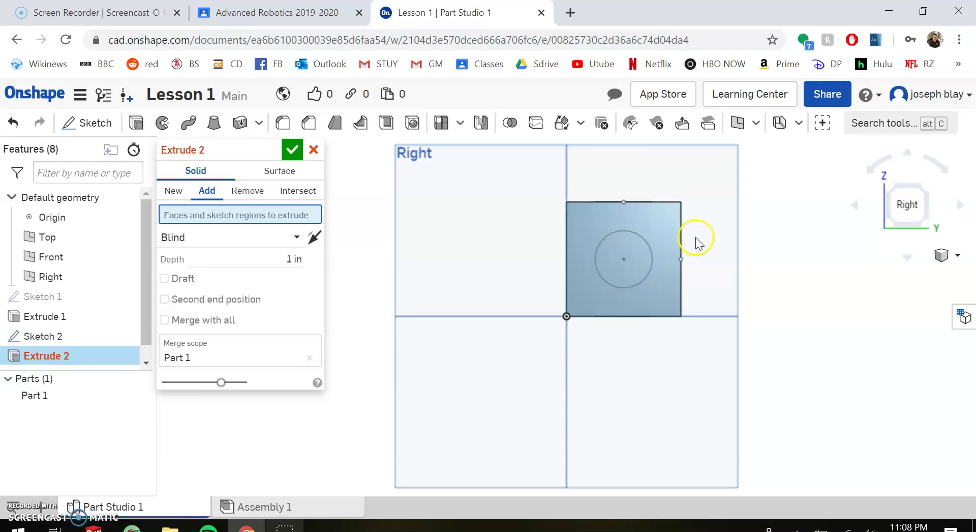
left_click(636, 249)
right_click_drag(669, 236, 634, 252)
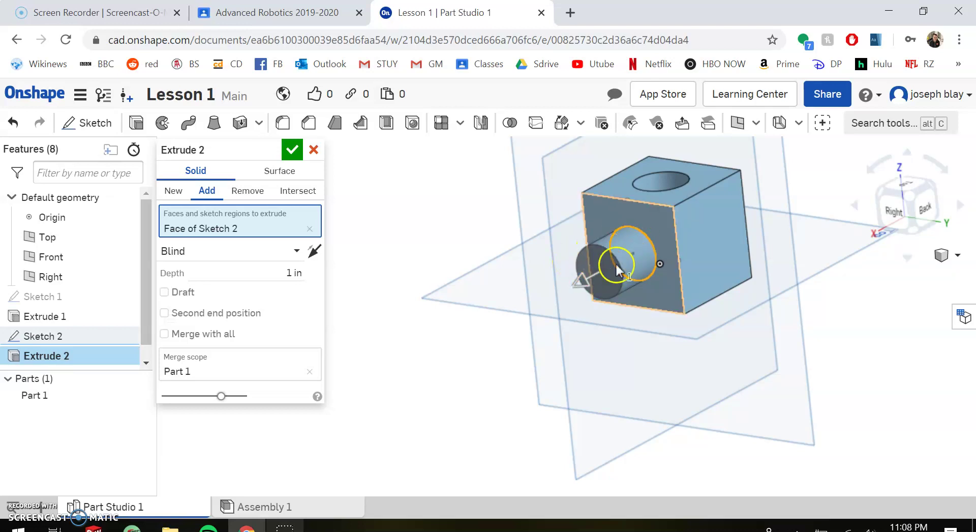
left_click(288, 256)
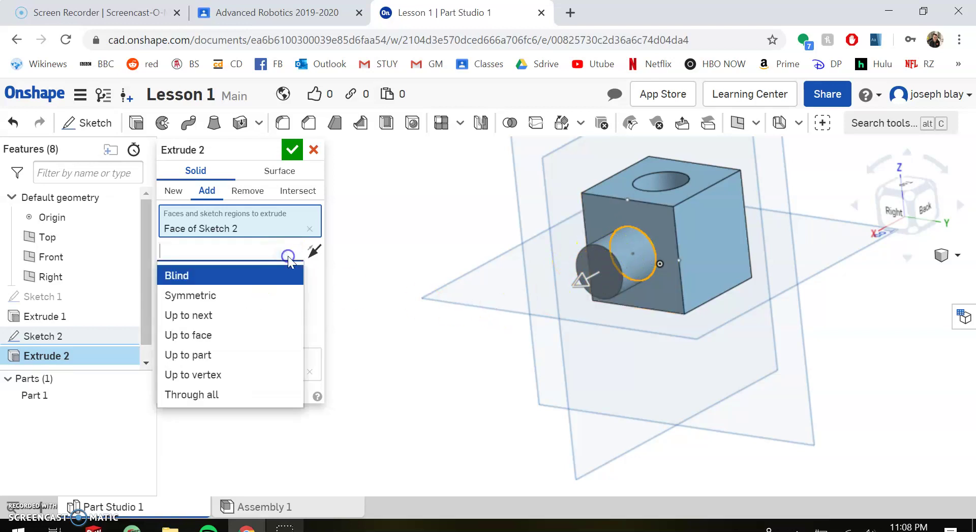
left_click(318, 299)
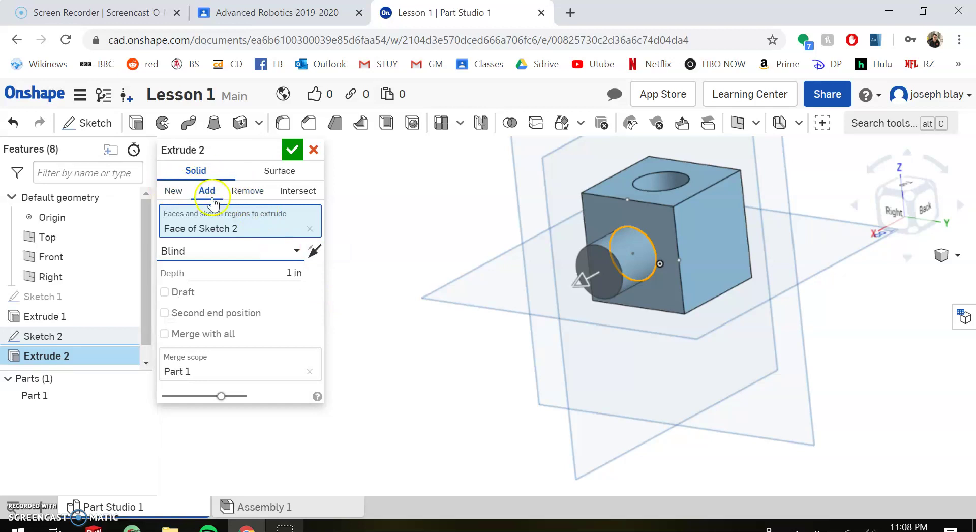
left_click(241, 196)
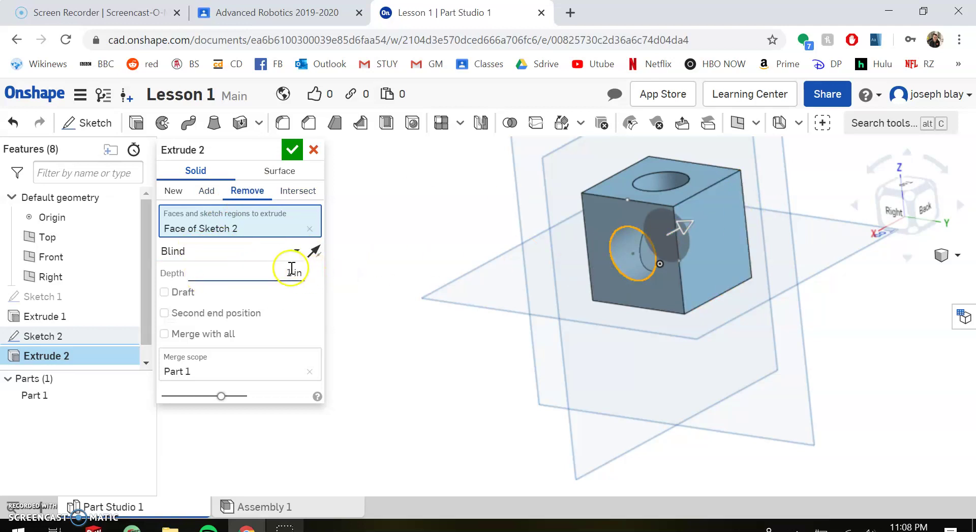
left_click(295, 253)
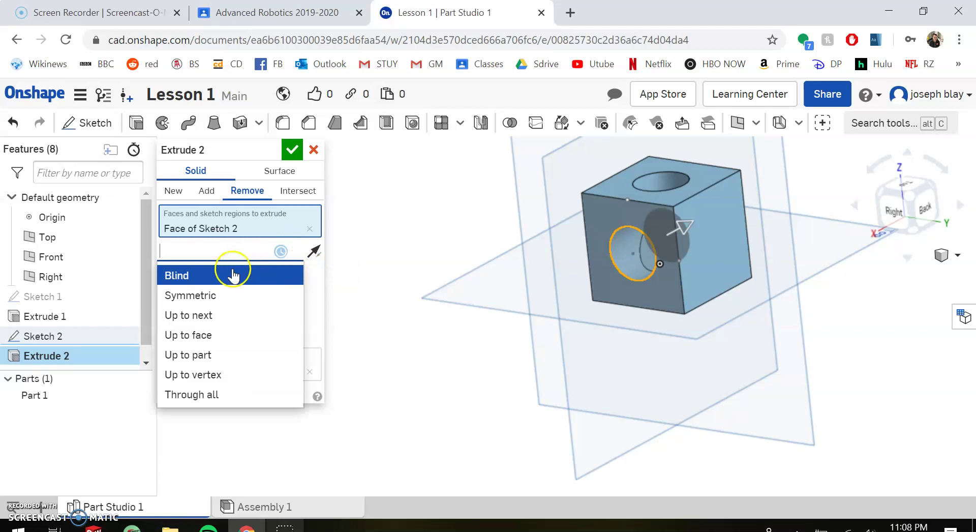
left_click(314, 275)
left_click(280, 257)
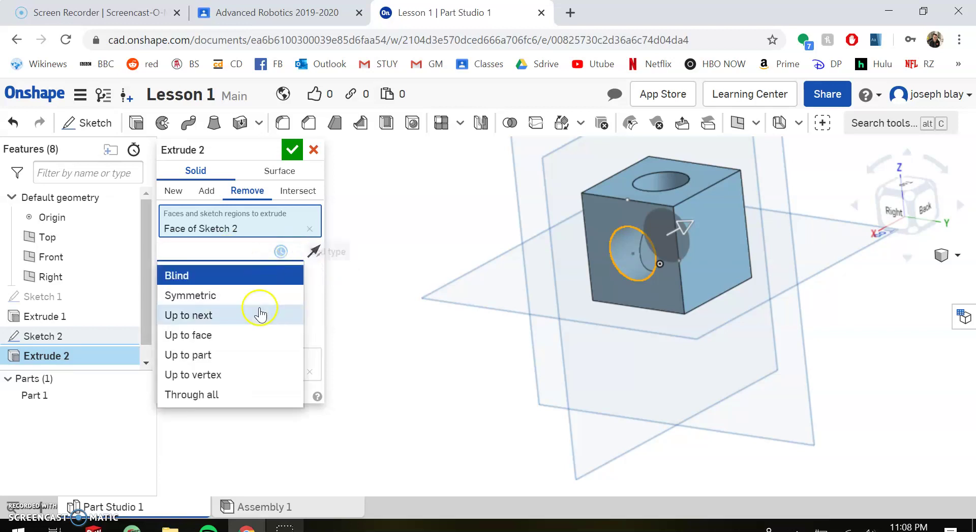
left_click(233, 394)
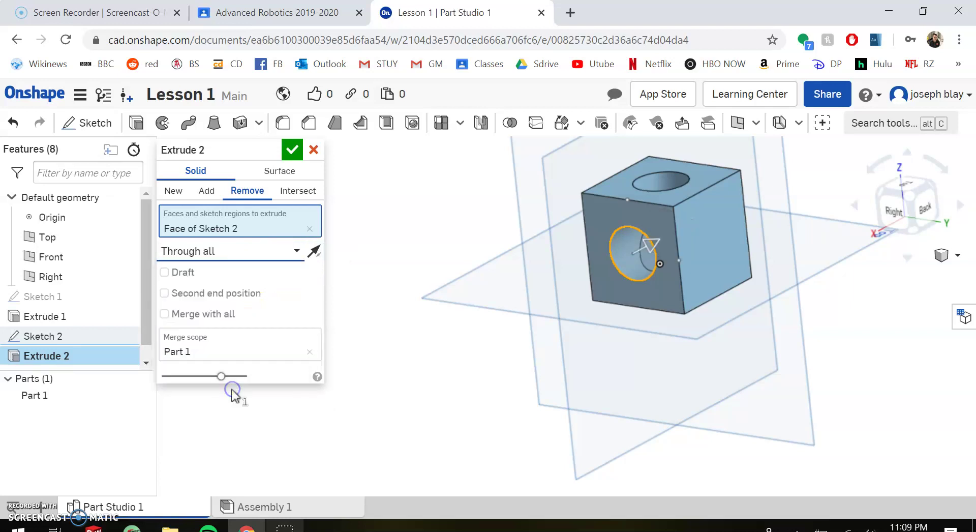
right_click_drag(752, 257, 748, 281)
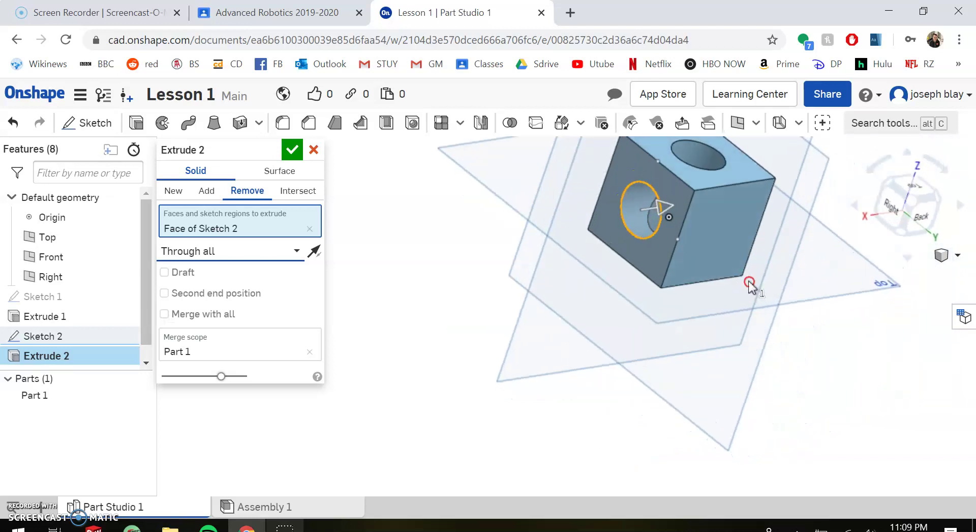
left_click(295, 152)
Step: Start a third sketch on the cube's back face, parallel to the Front plane, and view it from the back
right_click_drag(706, 212, 729, 226)
left_click(721, 258)
left_click(87, 123)
left_click(750, 265)
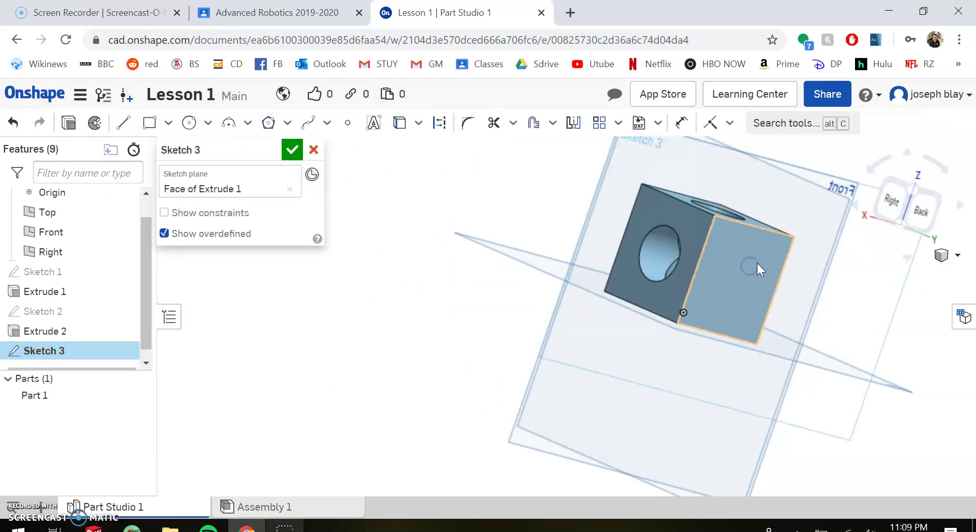
left_click(923, 218)
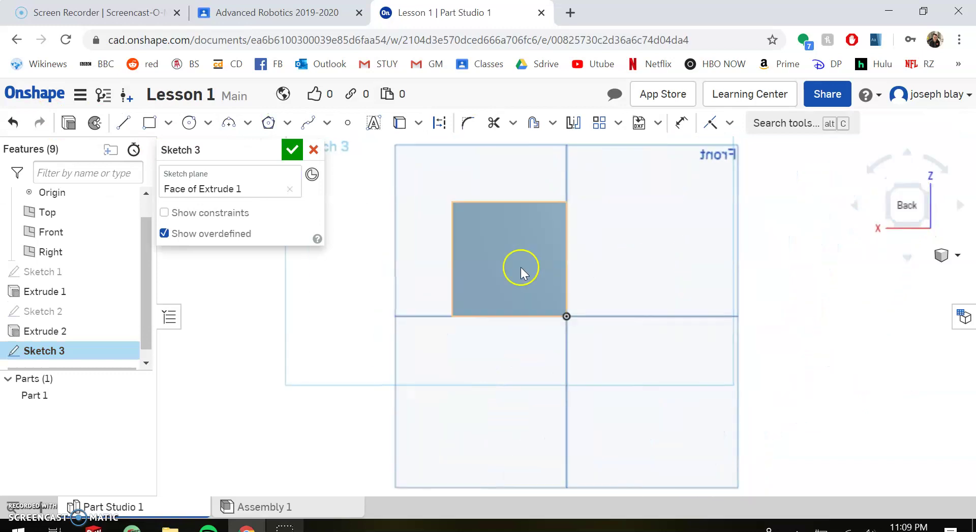
Step: Draw a center point circle about 0.76 in in diameter at the middle of the back face
left_click(189, 122)
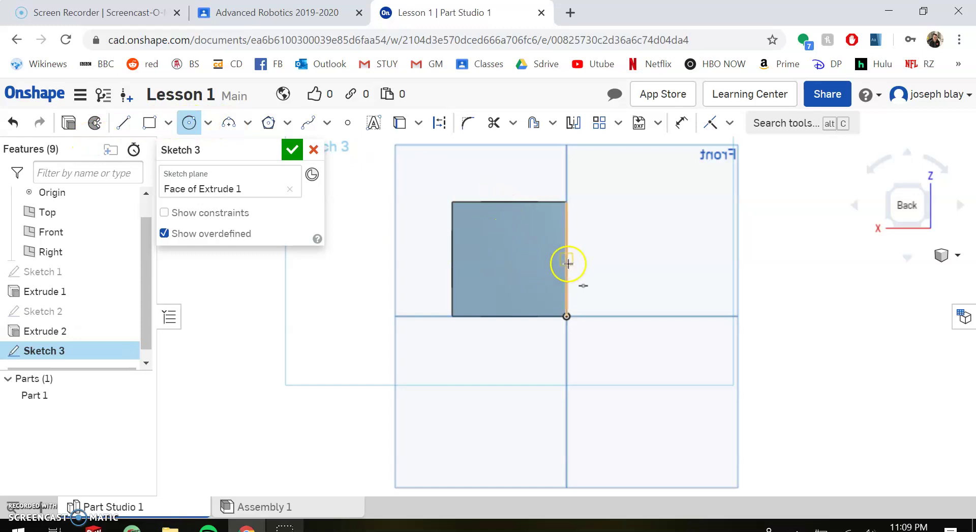
left_click(513, 255)
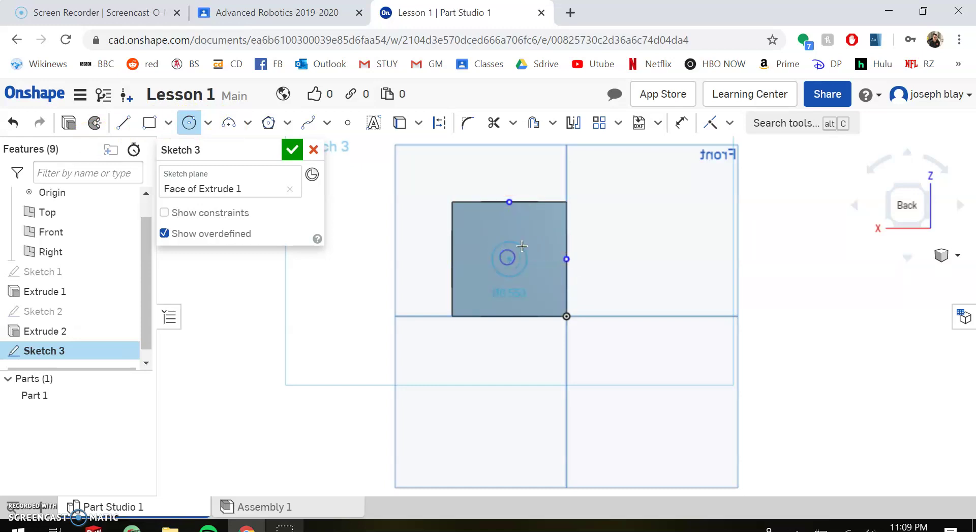
left_click(524, 245)
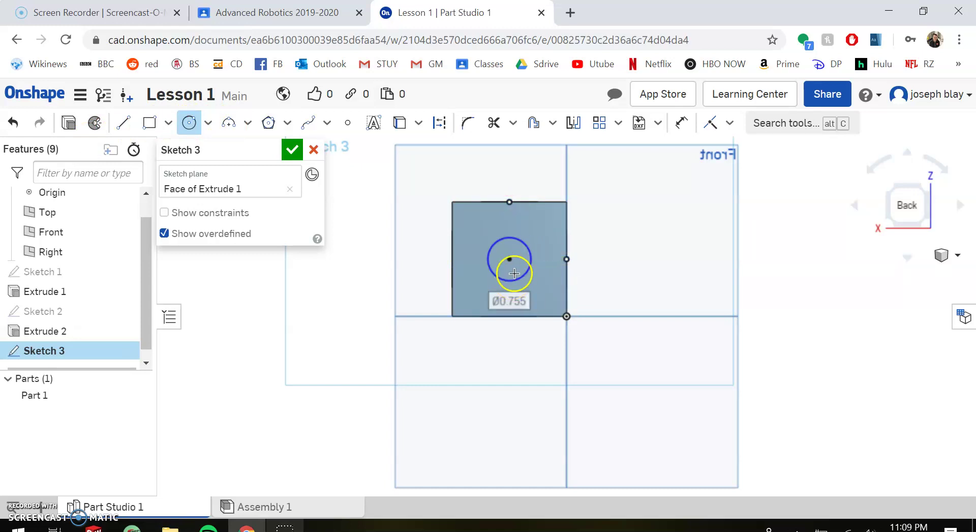
Step: Dimension the circle on the back face to a diameter of 1 in
key("d")
left_click(529, 267)
left_click(544, 279)
key("BackSpace")
type("1")
key("Return")
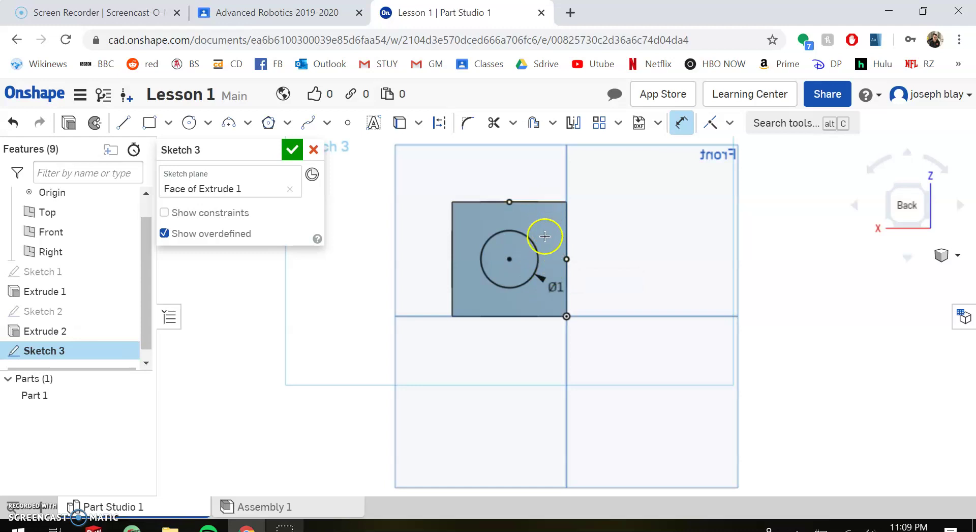
Step: Extrude the Sketch 3 circle as a Remove cut through all of the cube and inspect the finished holes
left_click(65, 125)
mouse_move(503, 217)
right_mouse_down()
mouse_move(601, 241)
mouse_move(559, 254)
right_mouse_up()
left_click(246, 191)
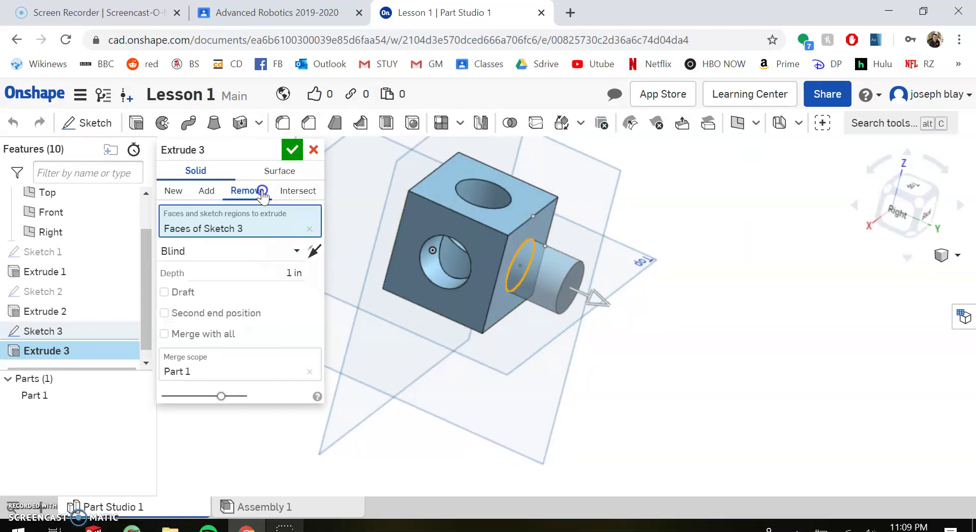
left_click(231, 252)
left_click(212, 395)
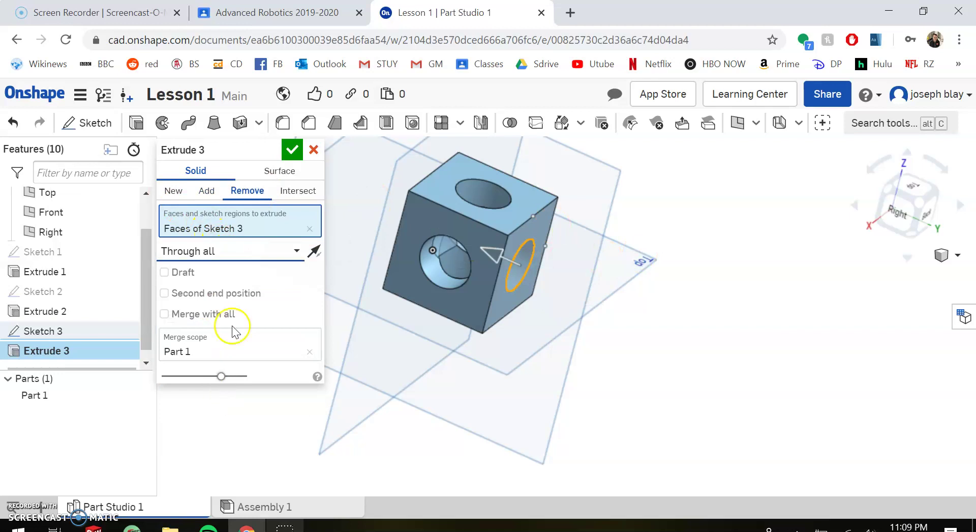
left_click(292, 149)
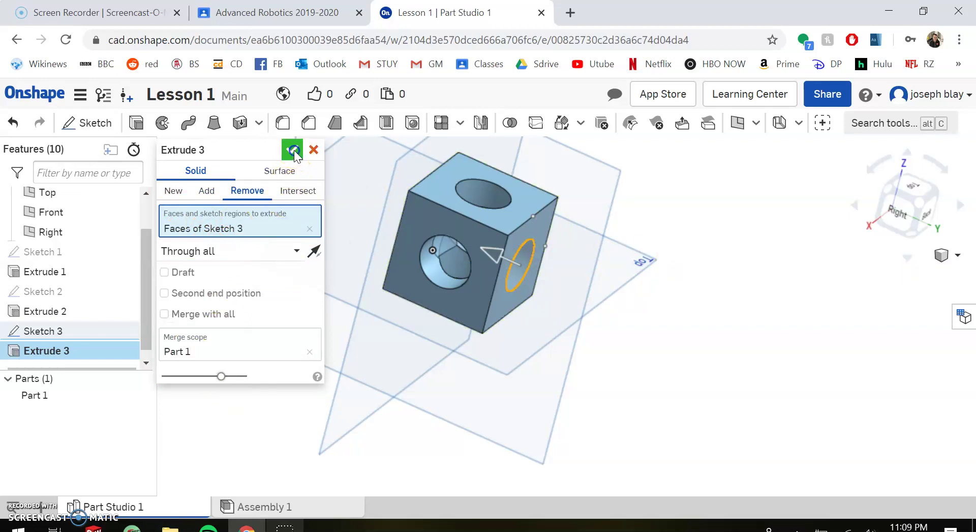
right_click_drag(545, 247, 304, 264)
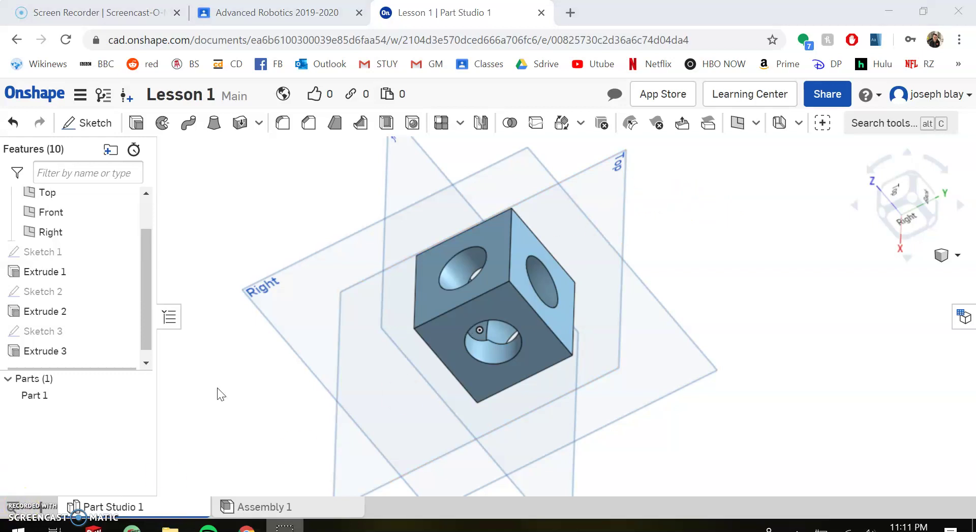
Step: Open the document's share settings and copy its sharing link to the clipboard
left_click(828, 94)
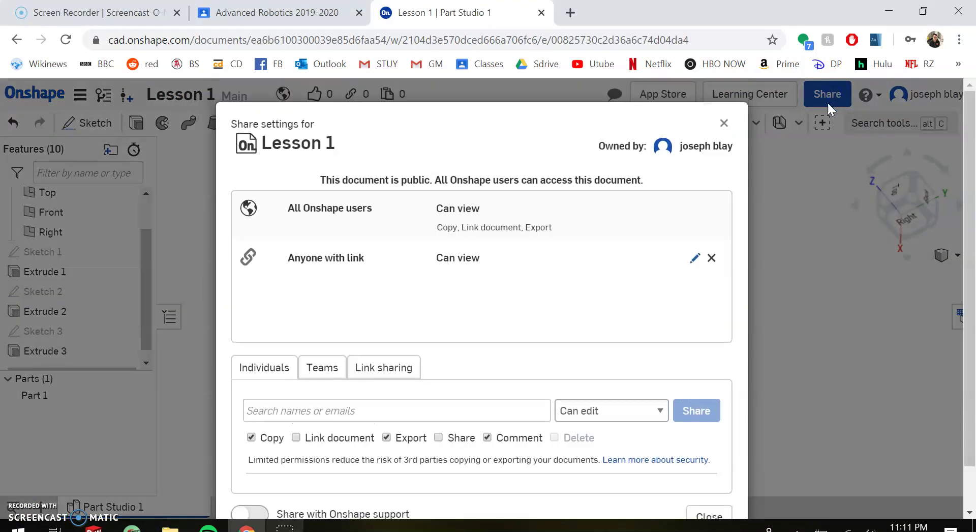
left_click(399, 377)
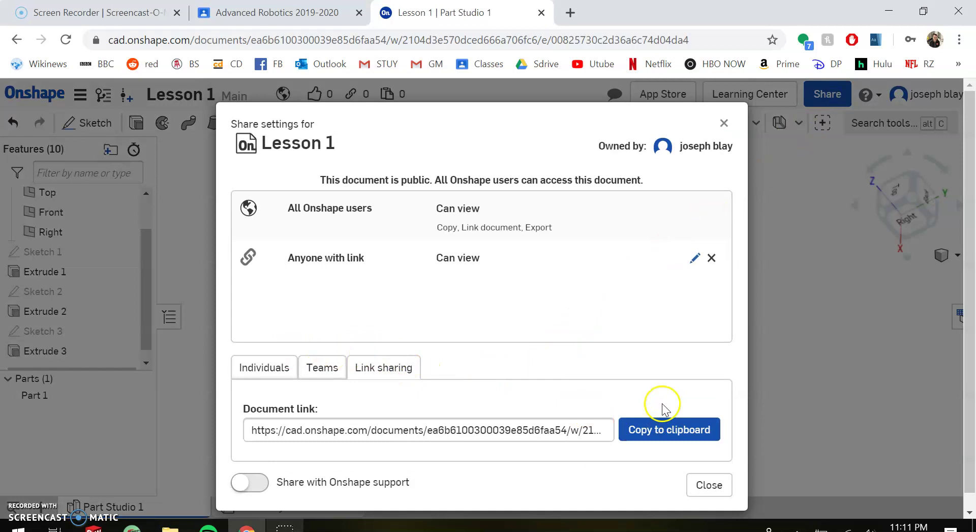
left_click(667, 416)
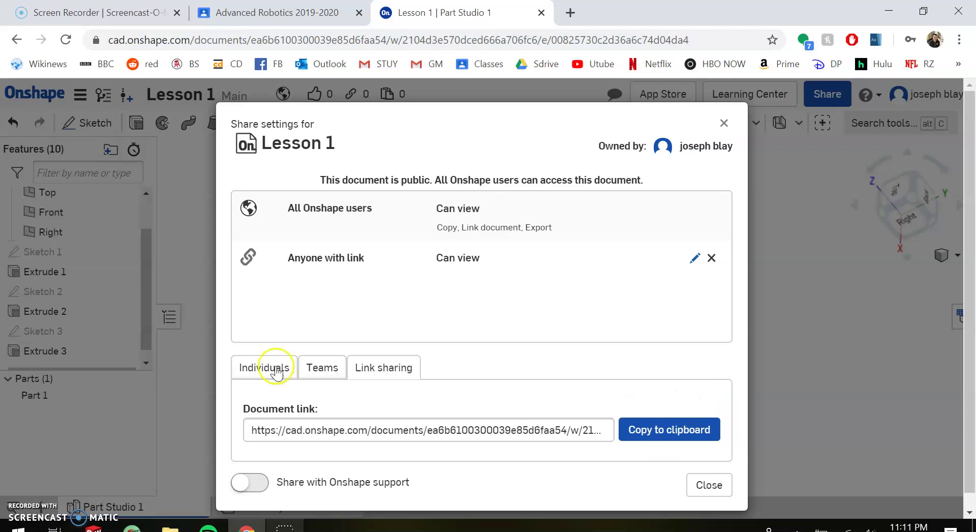
left_click(668, 436)
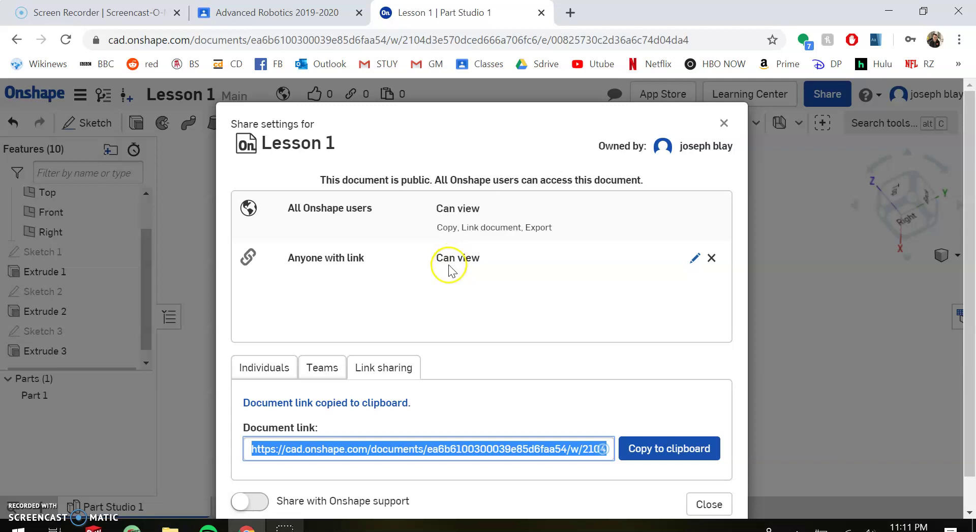
Step: Switch the share settings to sharing the document with individuals
left_click(694, 259)
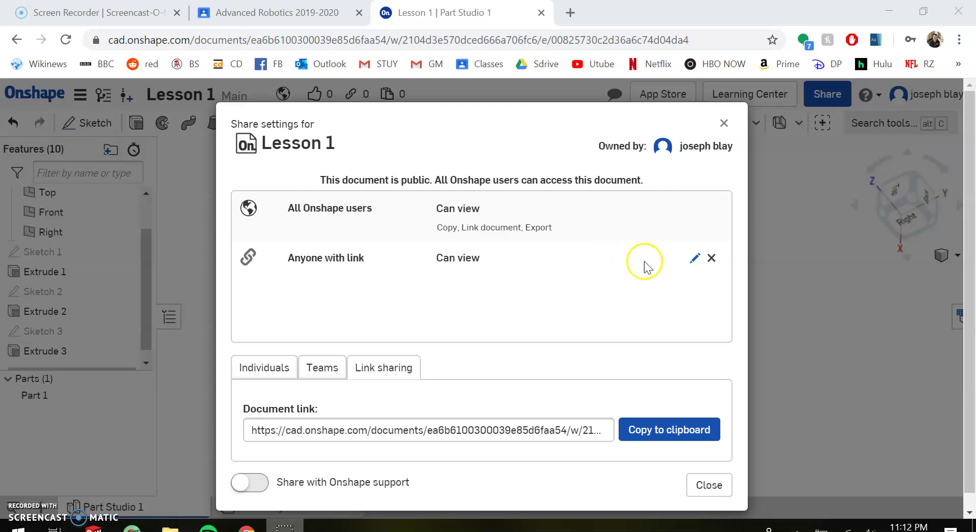
left_click(266, 368)
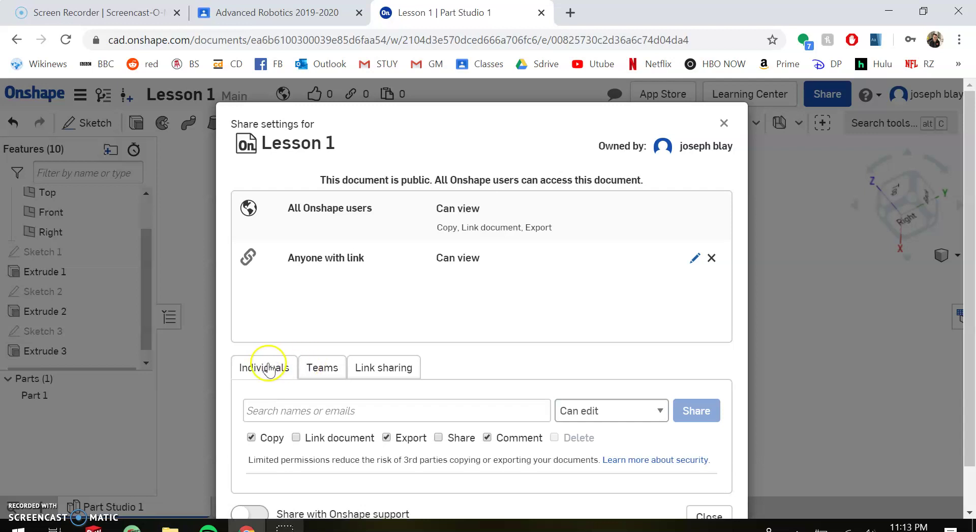